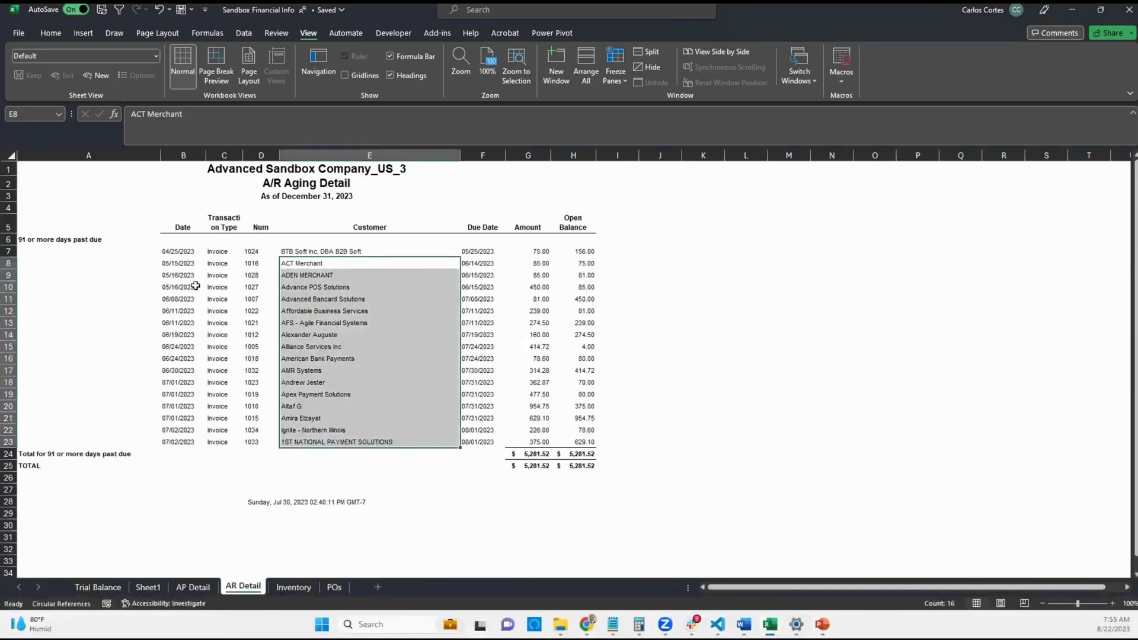
In the aging report, select the customer names in rows 7–23 and the invoice amounts in column G
click(197, 287)
click(306, 252)
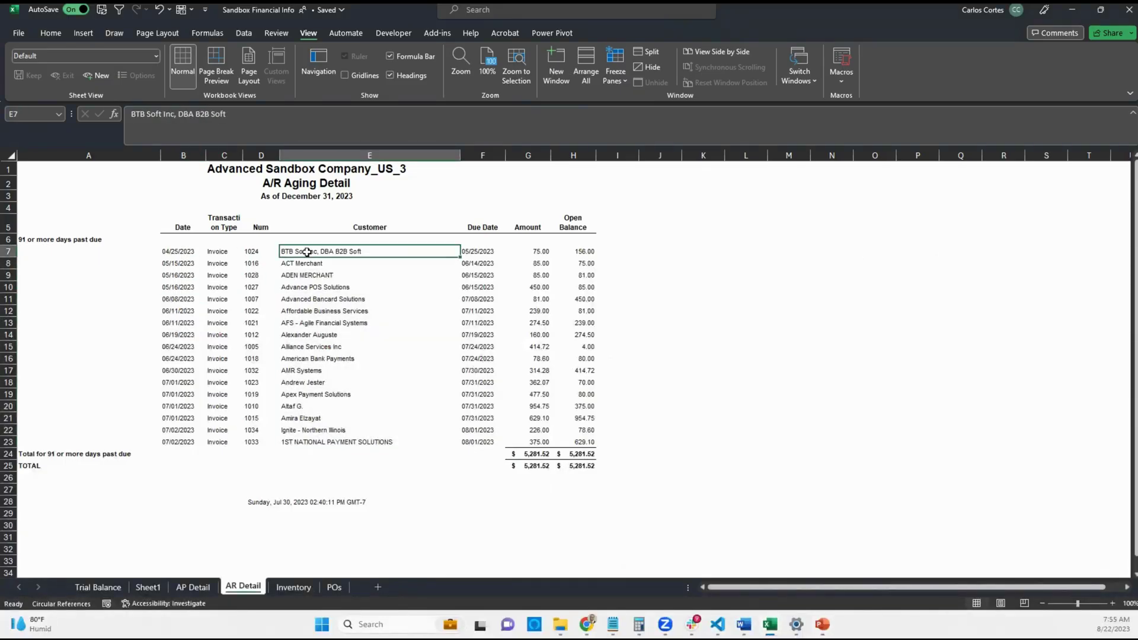
drag(307, 252, 310, 442)
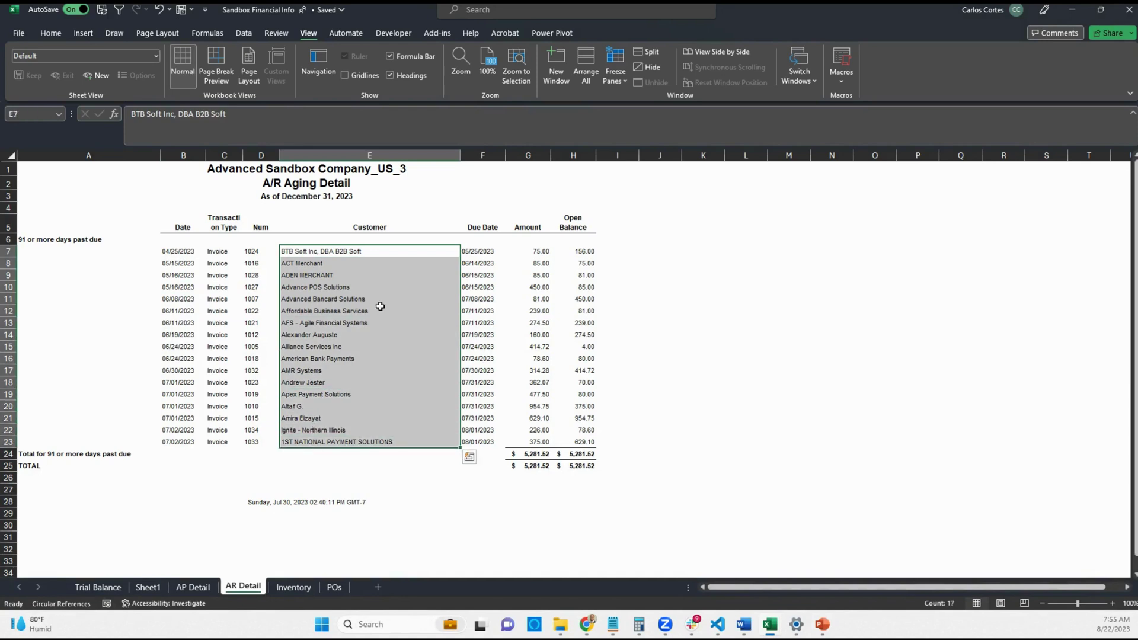
drag(536, 253, 539, 442)
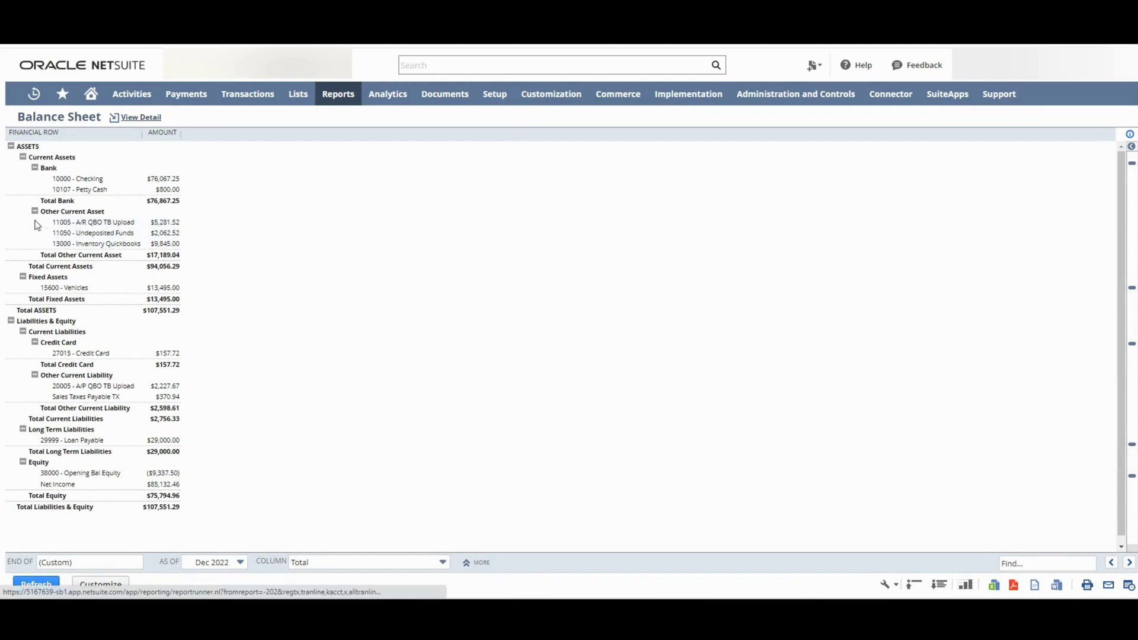
Highlight the 11005 - A/R QBO TB Upload line at $5,281.52 on the Balance Sheet
drag(52, 223, 305, 223)
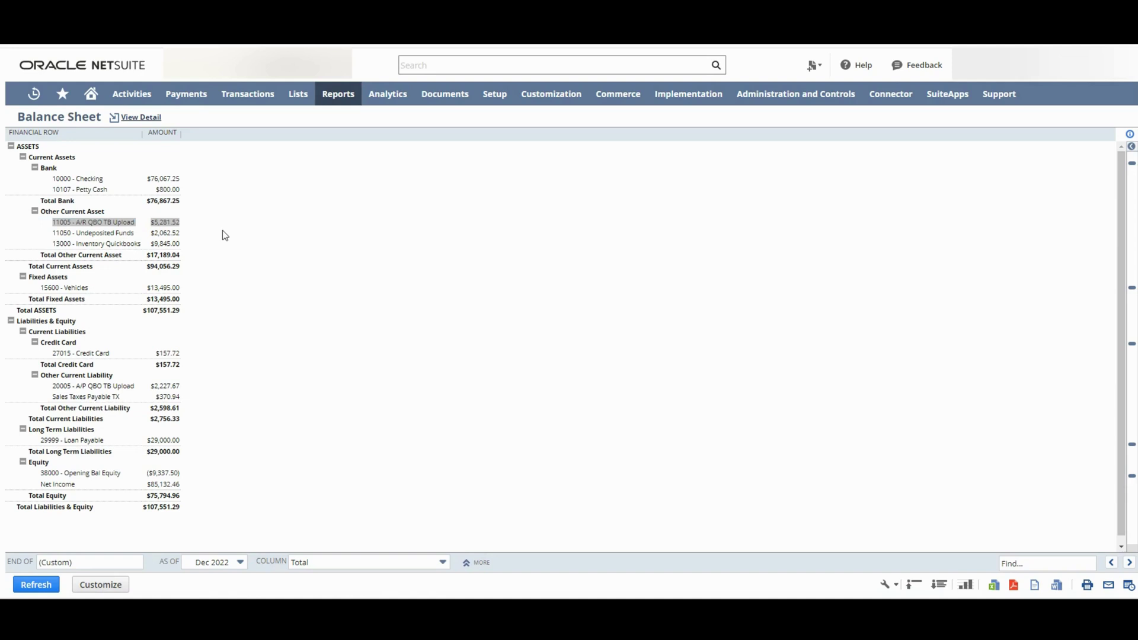
Check the Customers Upload sheet's invoice IDs Inv1–Inv17, customer IDs, amounts and item numbers 5906
key(alt+Tab)
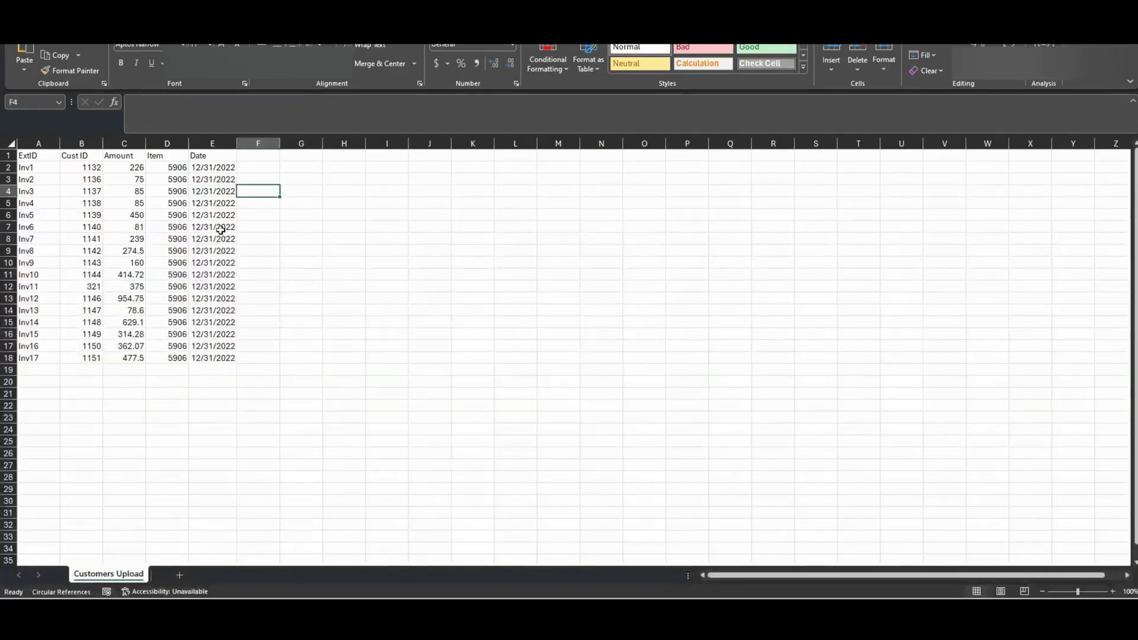
click(219, 228)
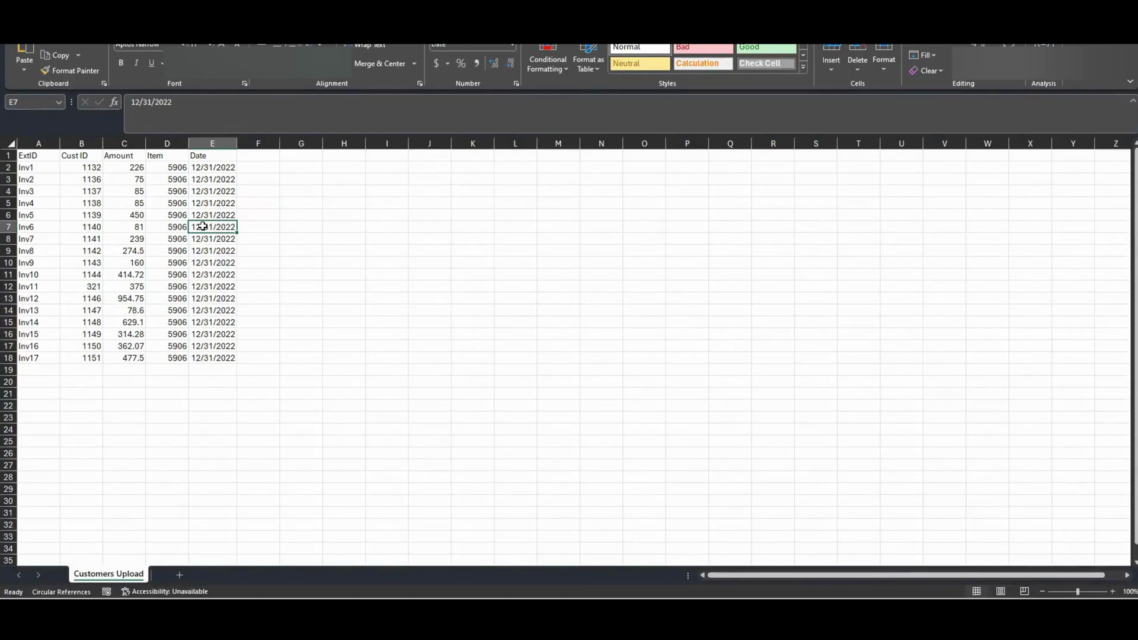
click(39, 143)
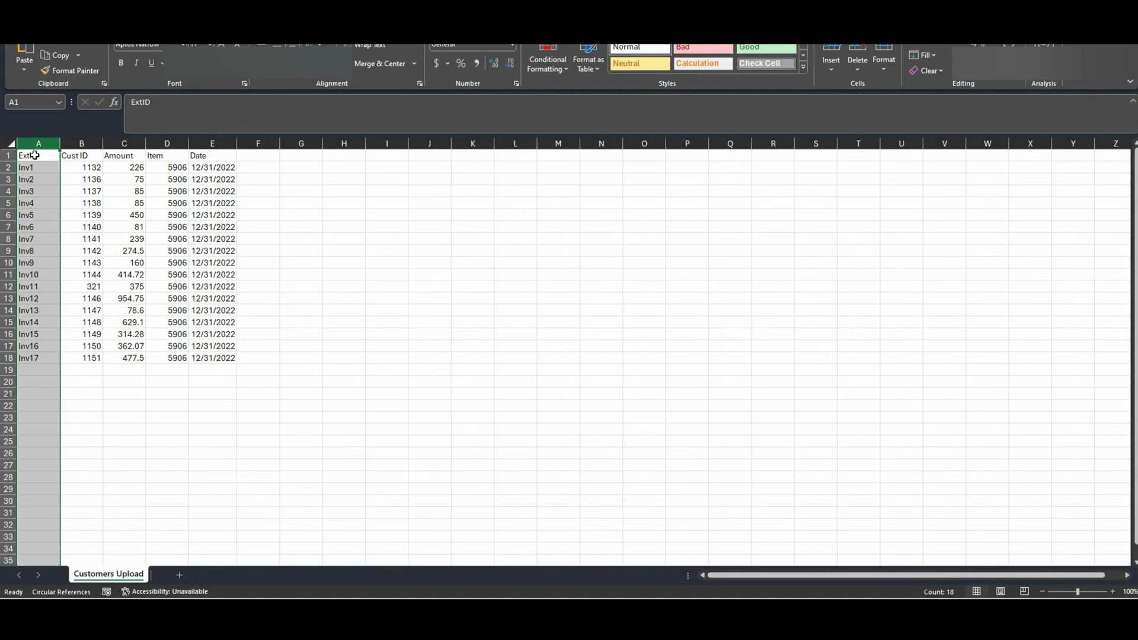
drag(34, 169, 34, 332)
drag(83, 169, 82, 356)
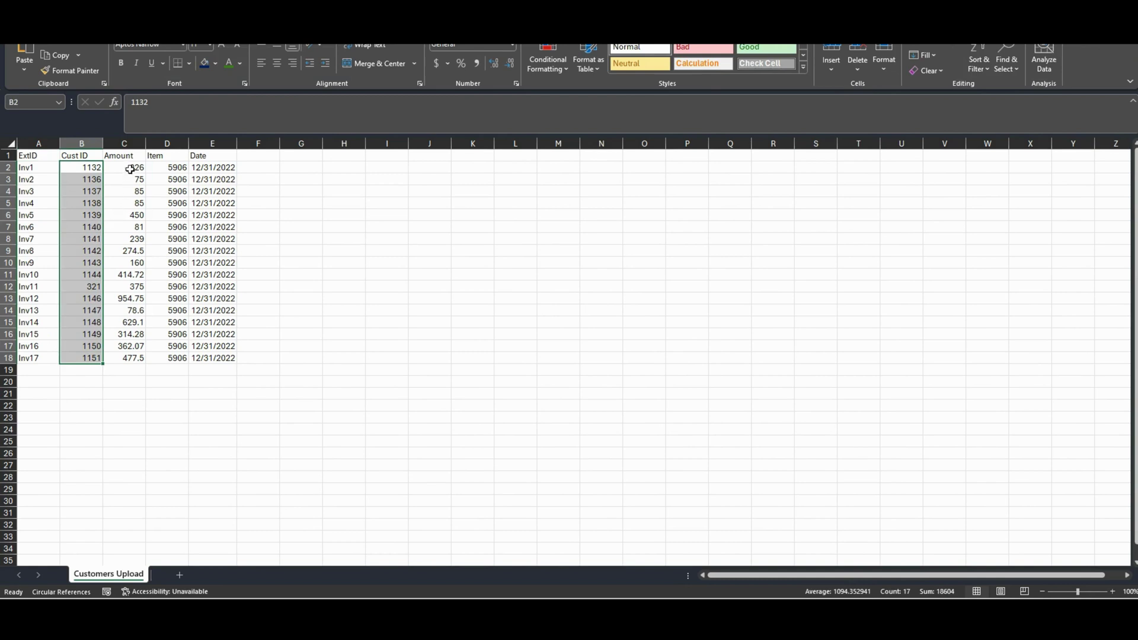
drag(130, 170, 132, 357)
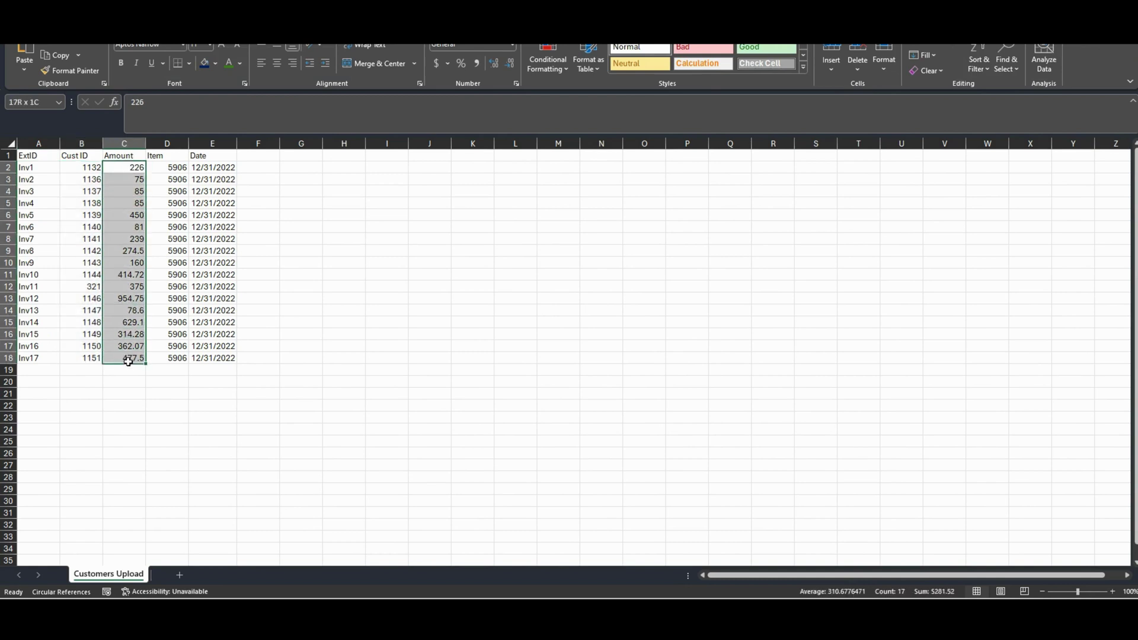
click(169, 169)
drag(169, 169, 173, 360)
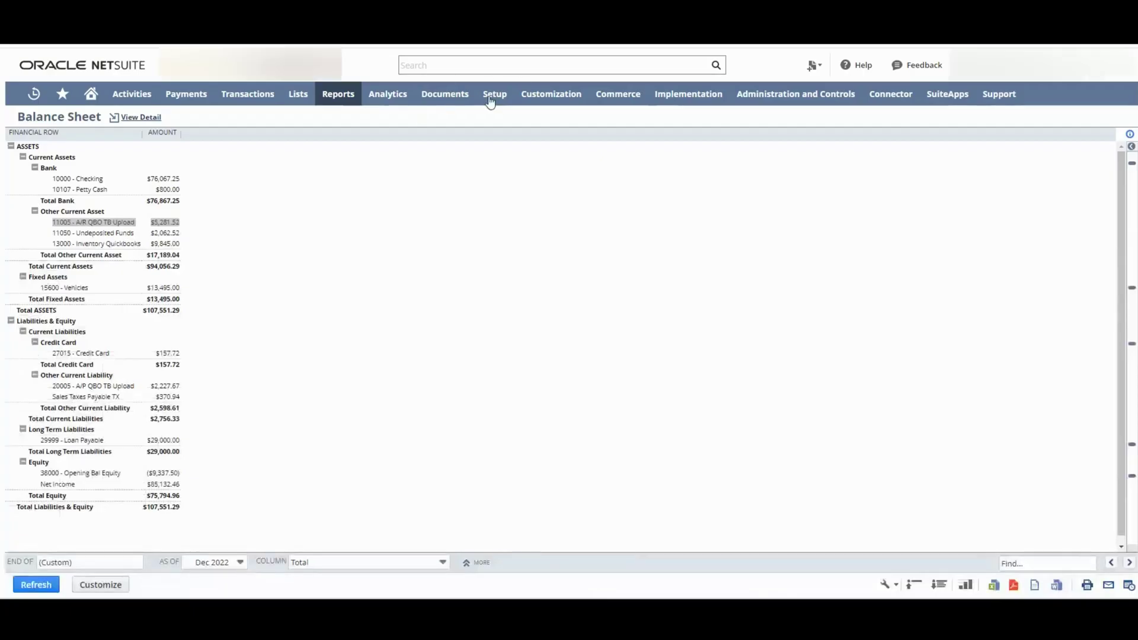
Start the saved invoices upload import using the Customers Upload CSV file
mouse_move(496, 95)
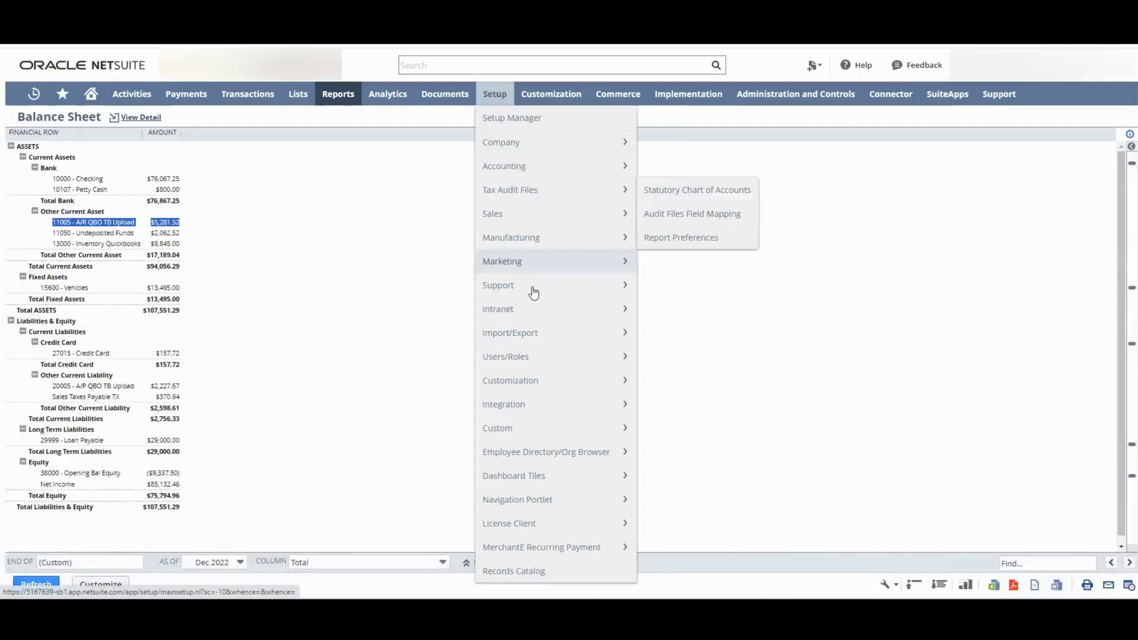
mouse_move(544, 336)
click(671, 400)
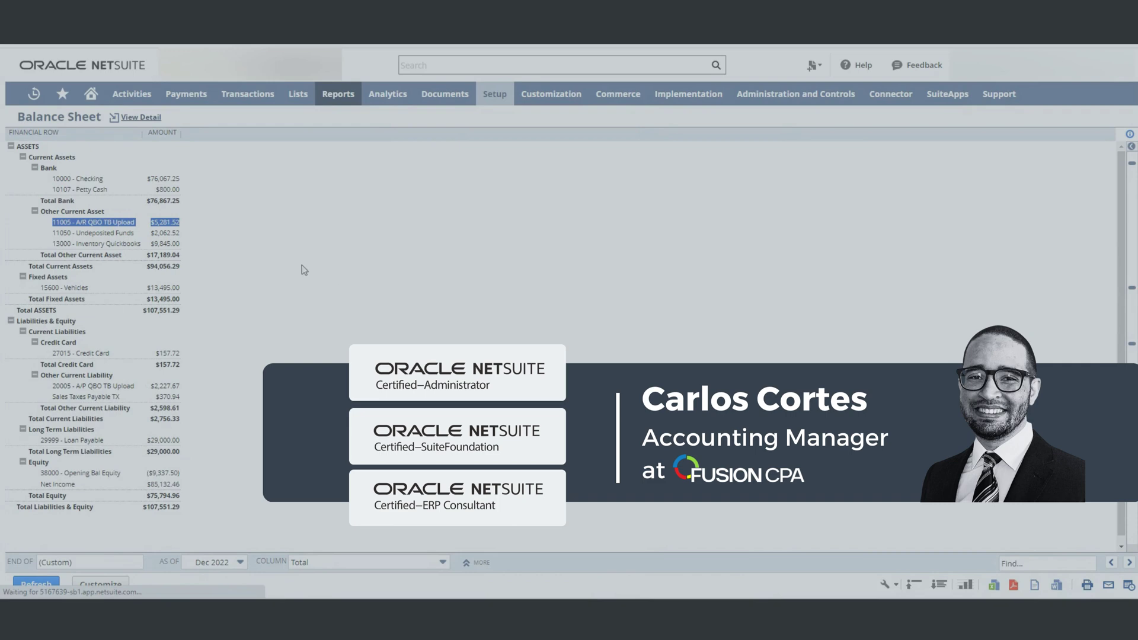
click(76, 262)
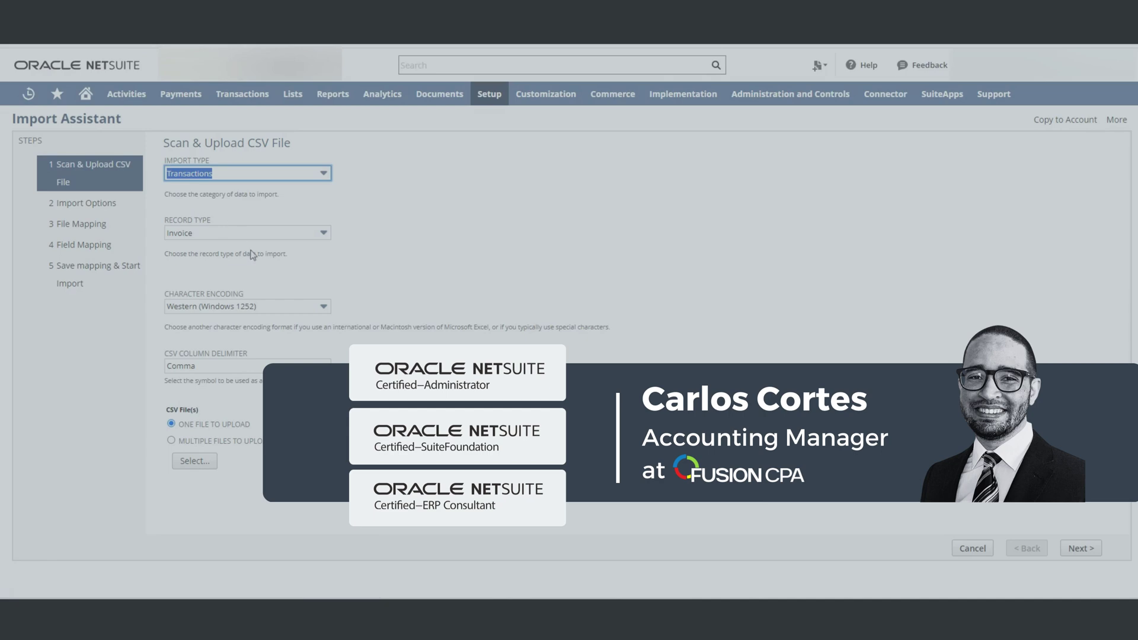
click(197, 460)
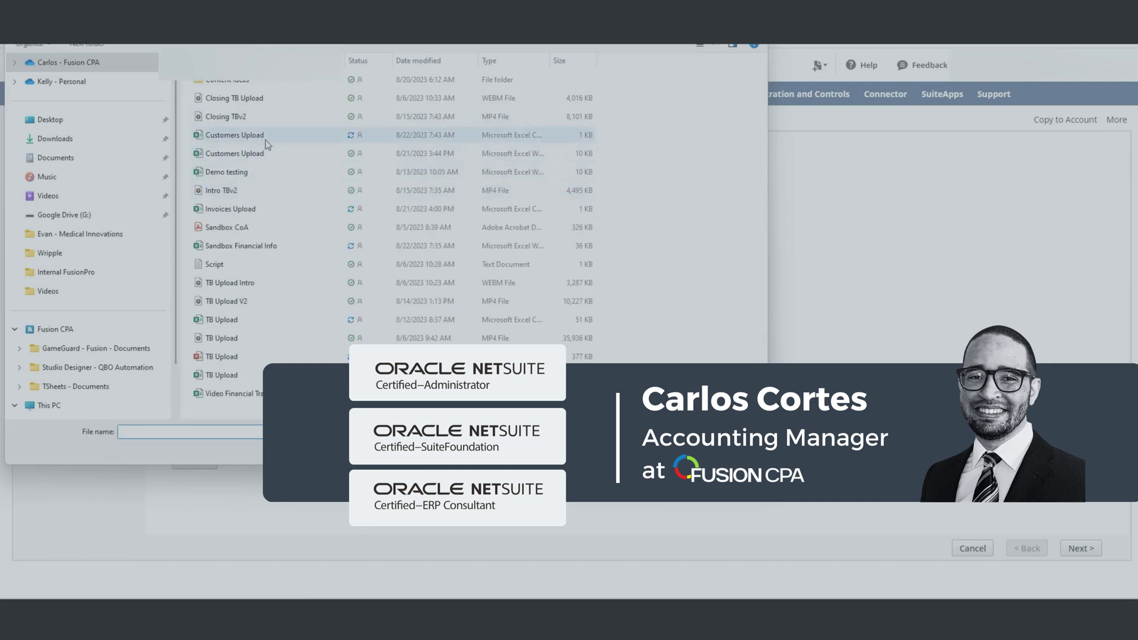
double_click(266, 141)
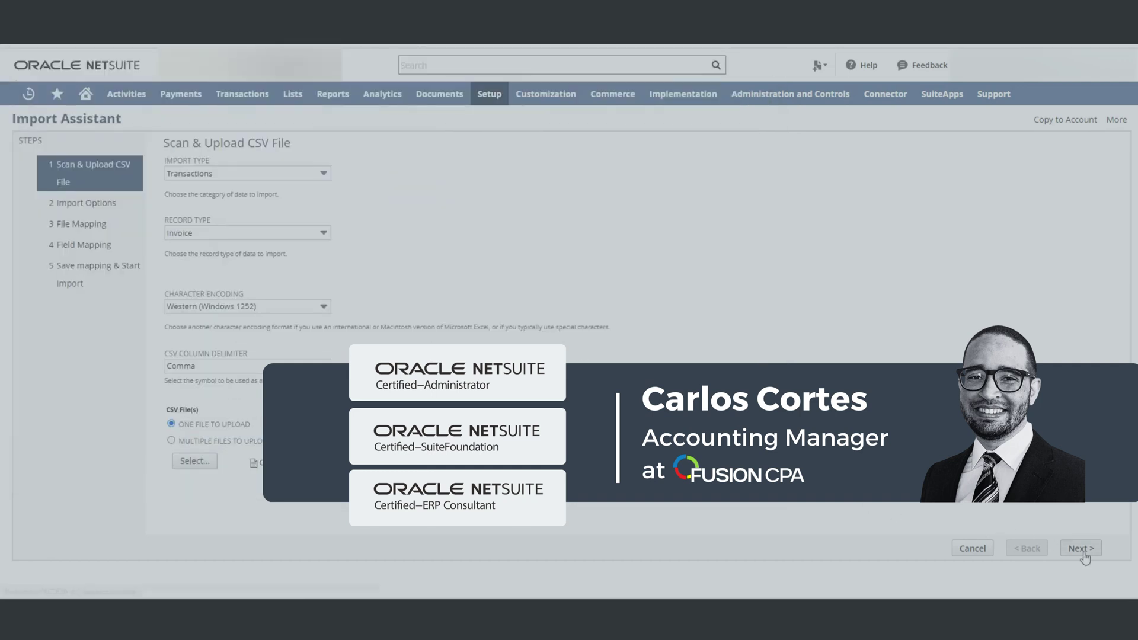
Advance through the import steps, adding new records, and run it without saving the mapping
click(1082, 548)
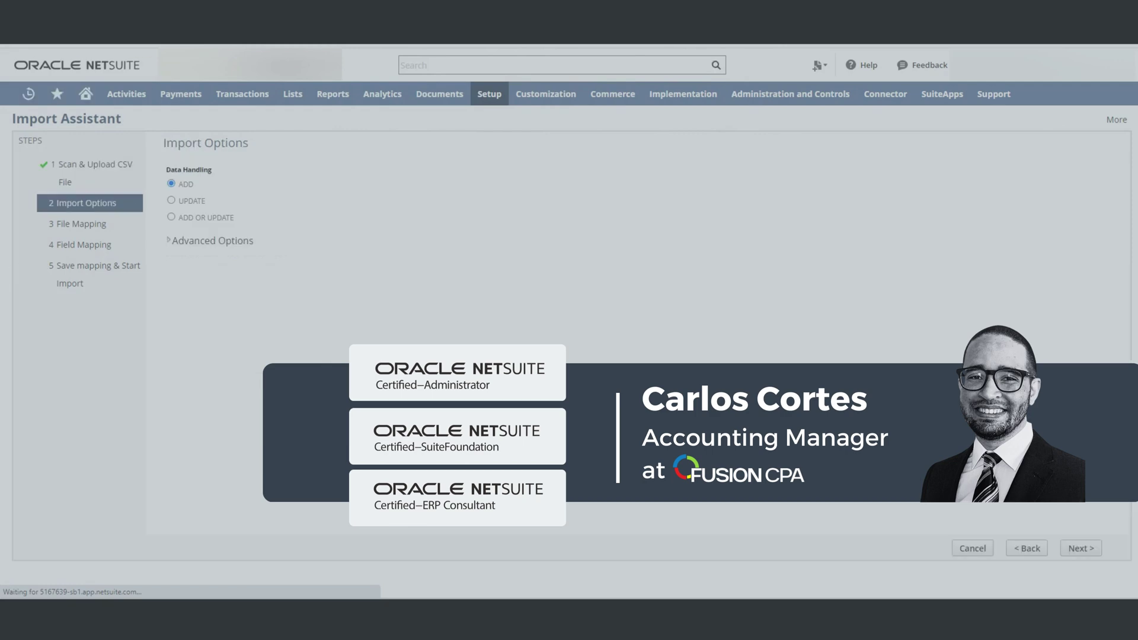
click(1081, 548)
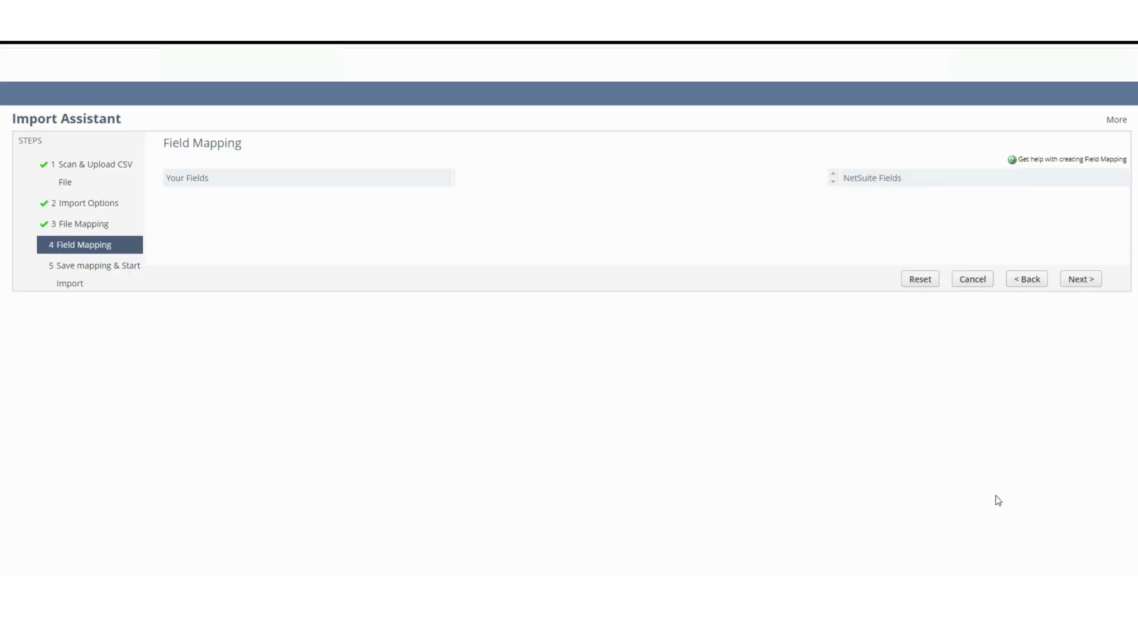
click(1081, 549)
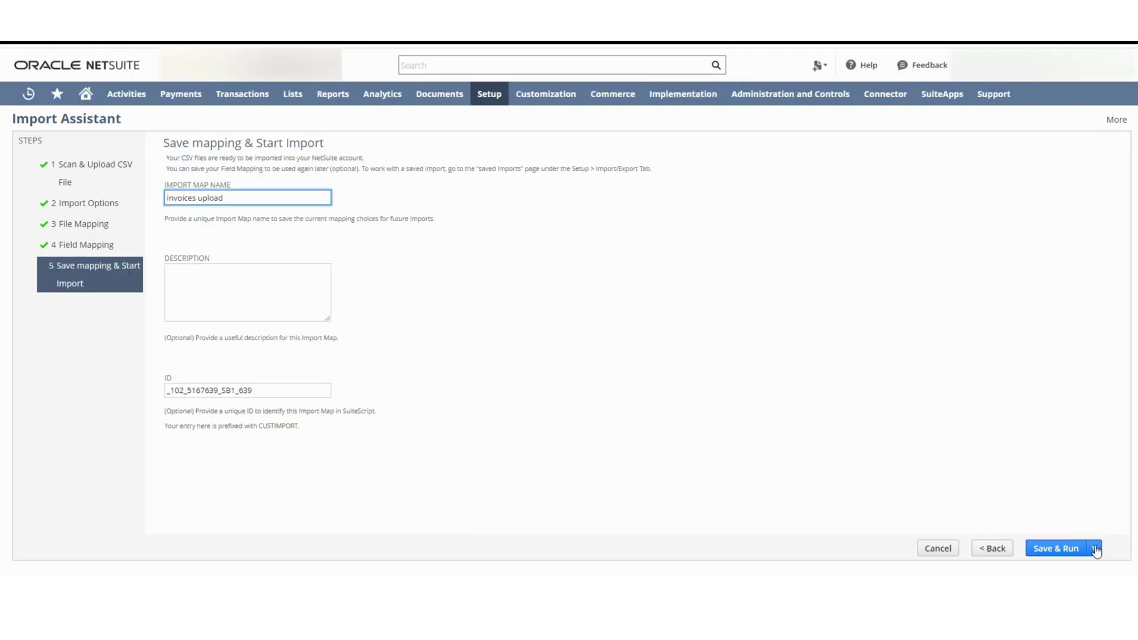
click(1097, 551)
click(1038, 501)
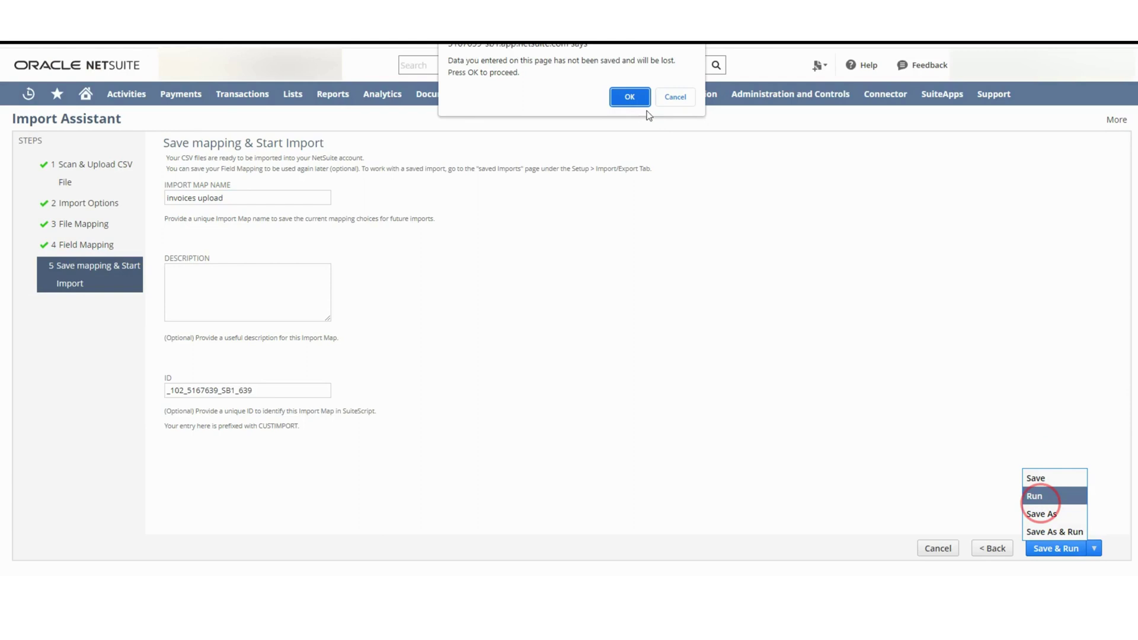
click(628, 98)
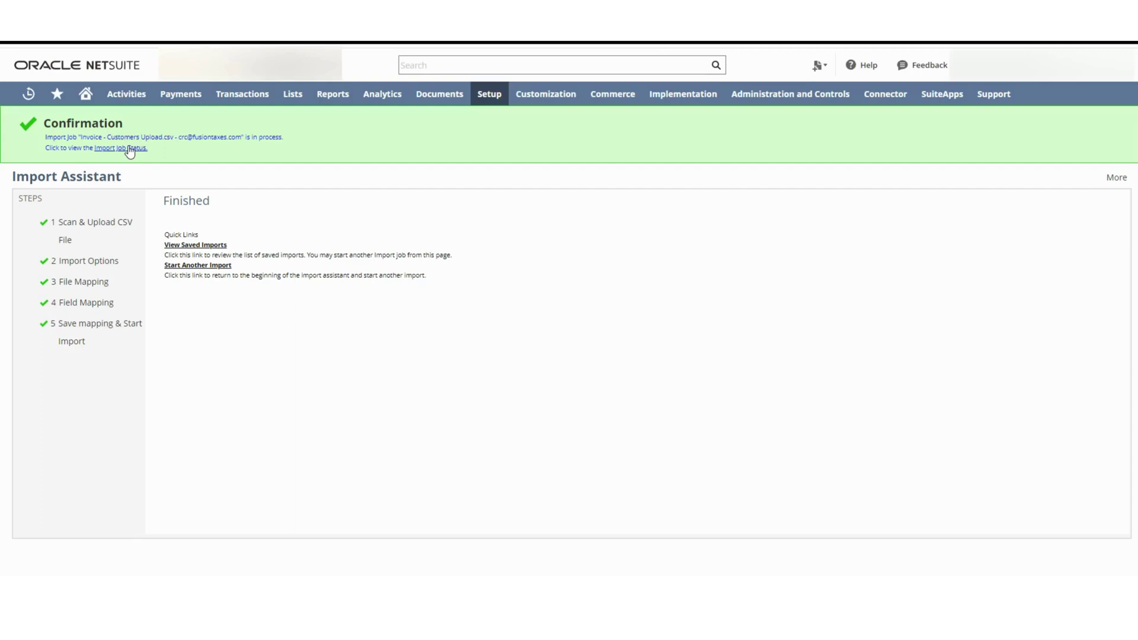
Refresh the import job status until the invoice import finishes
click(129, 149)
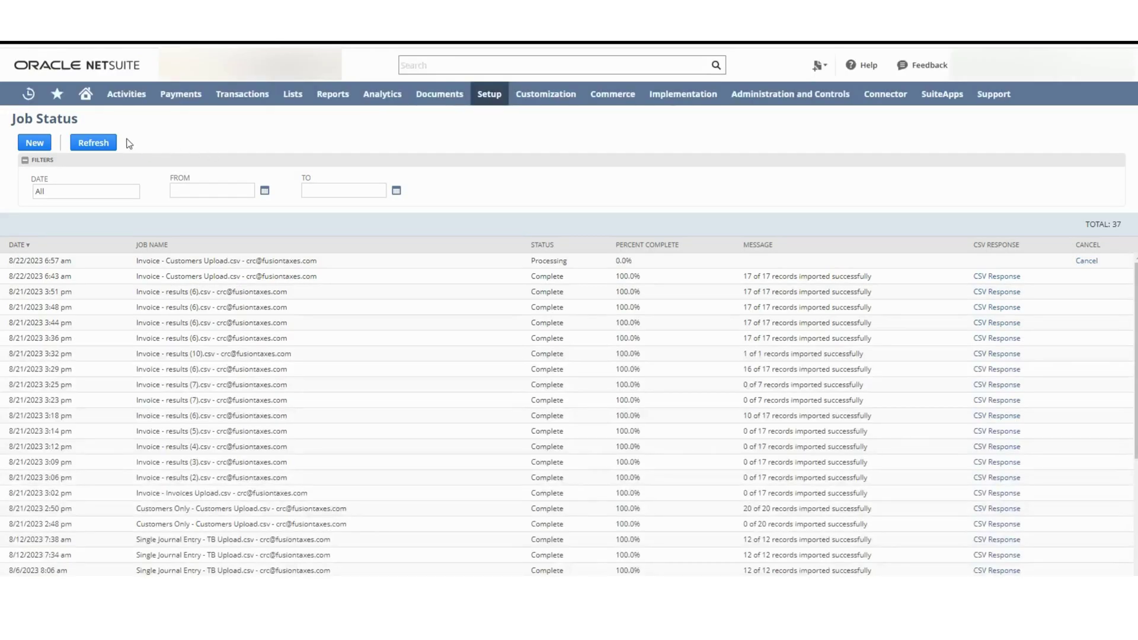
click(106, 143)
click(95, 143)
Open the Balance Sheet report showing 11010 Accounts Receivable at $5,281.52
scroll(291, 149, down, 1)
mouse_move(300, 86)
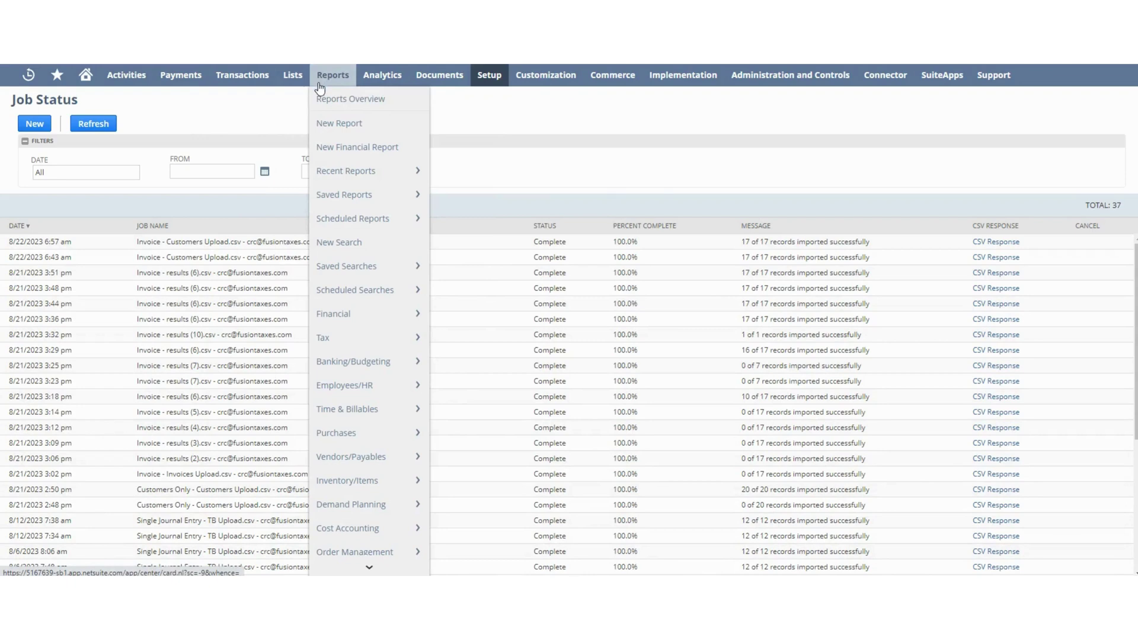
mouse_move(356, 314)
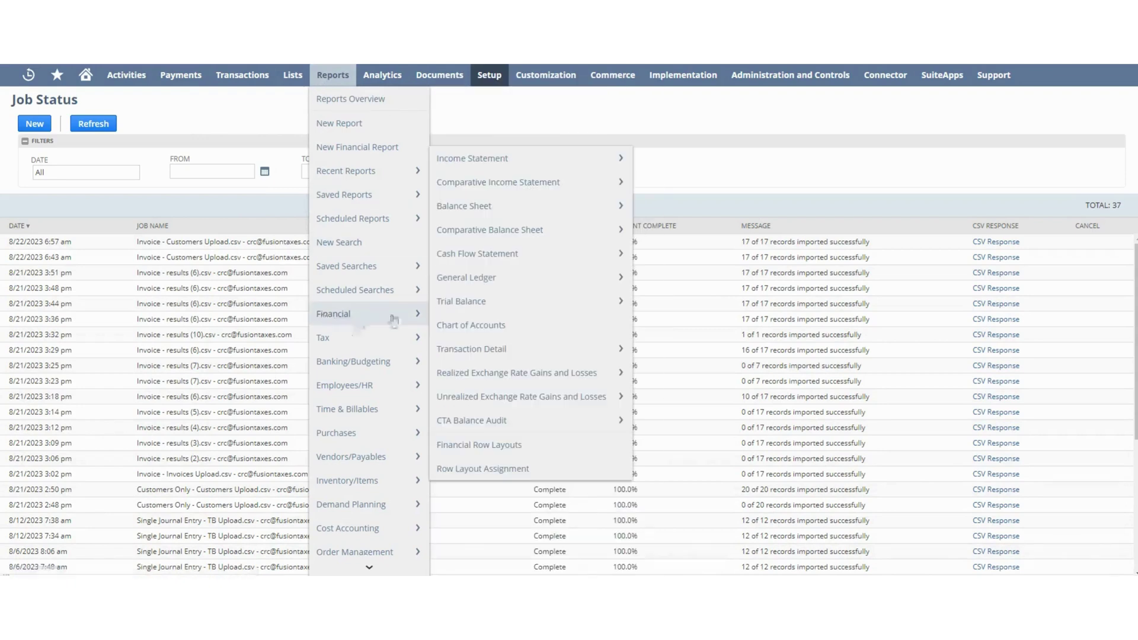
click(478, 208)
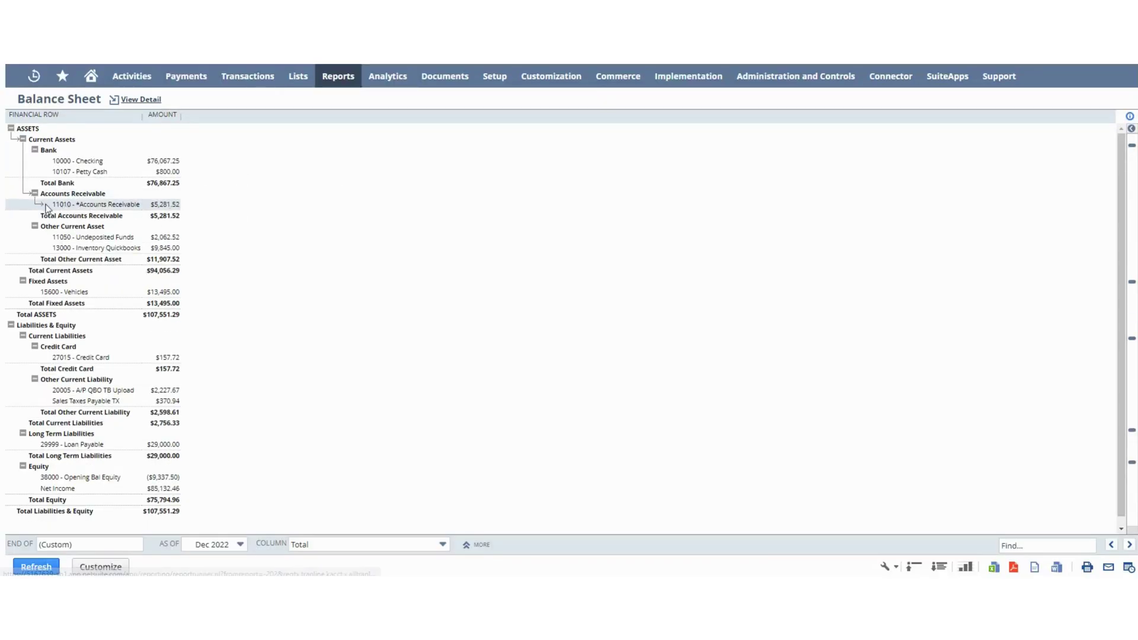
Check the 11010 Accounts Receivable balance of $5,281.52, then open the A/R Aging Summary report
drag(52, 204, 180, 206)
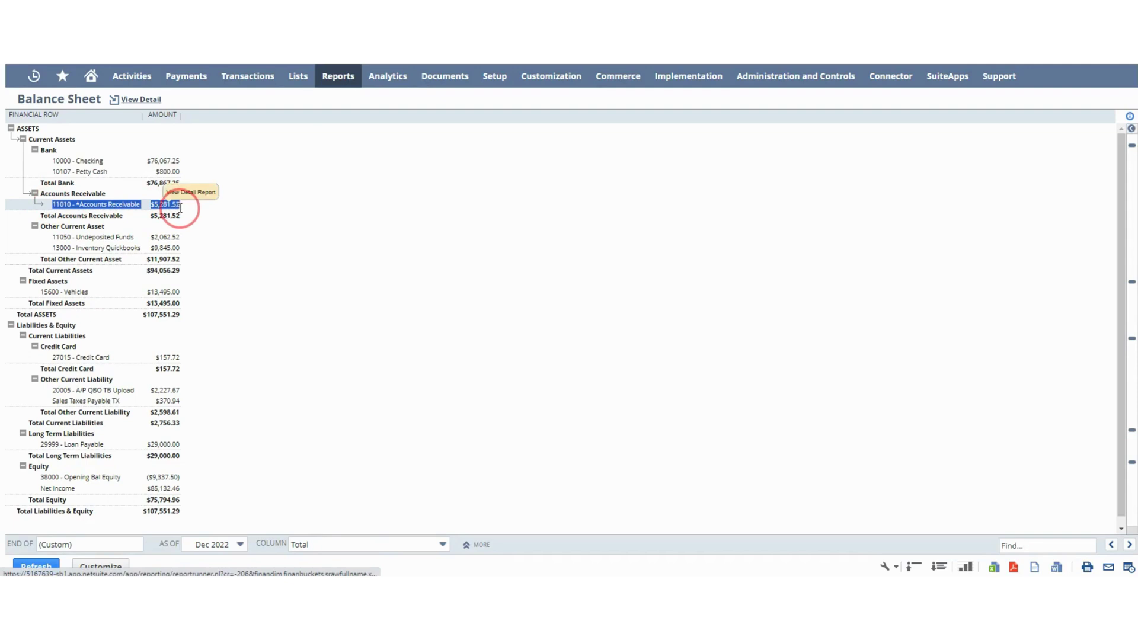
click(223, 191)
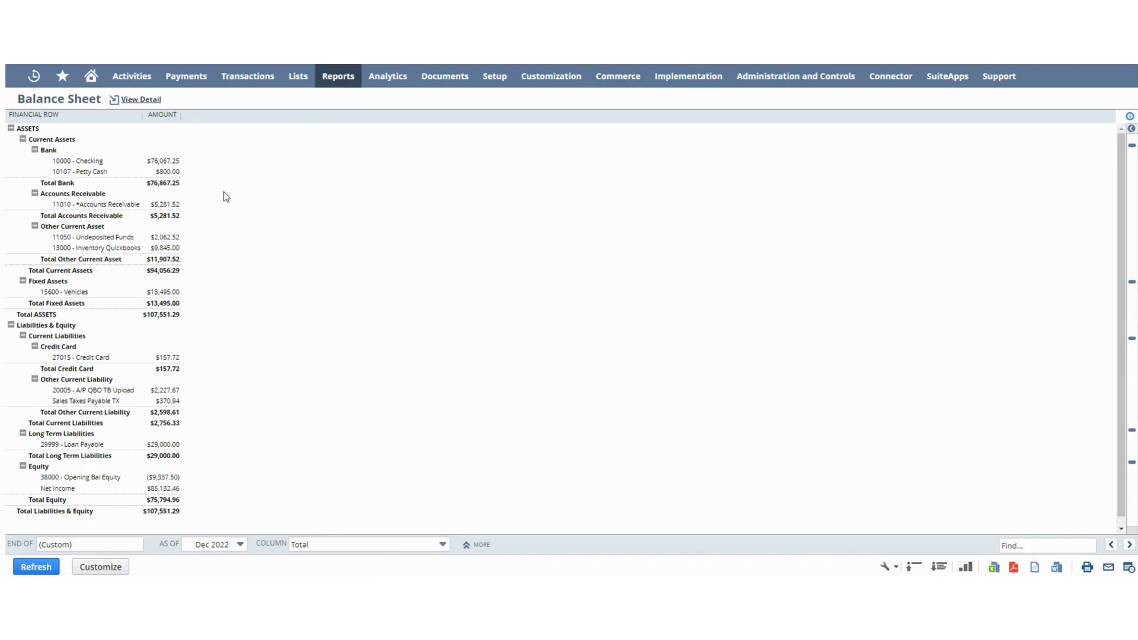
mouse_move(331, 86)
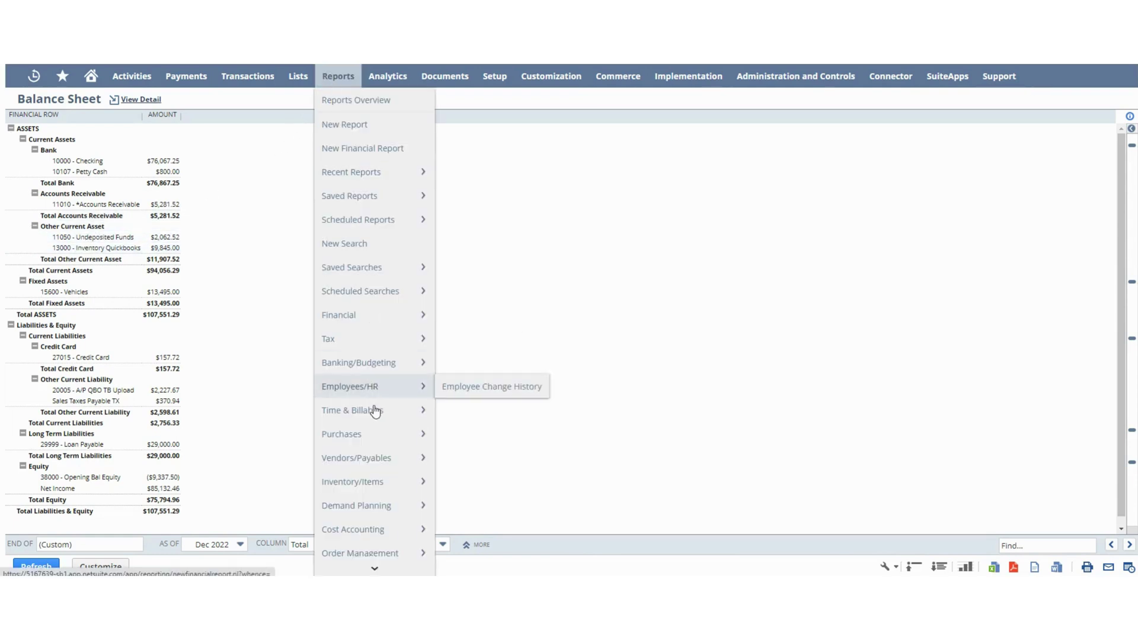
mouse_move(364, 513)
mouse_move(370, 564)
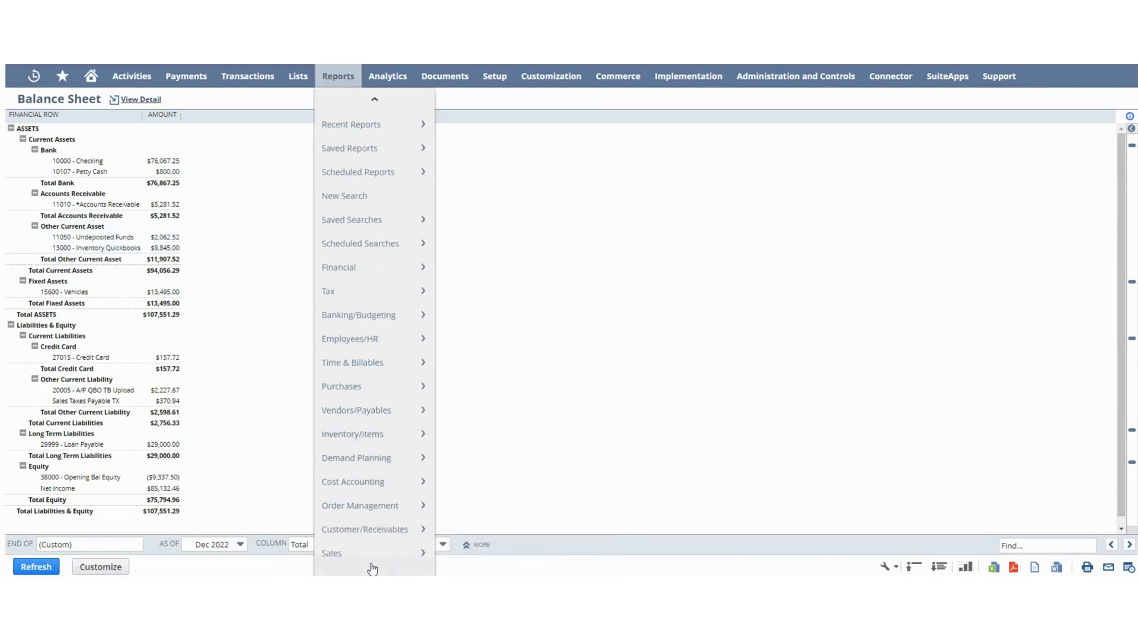
mouse_move(373, 470)
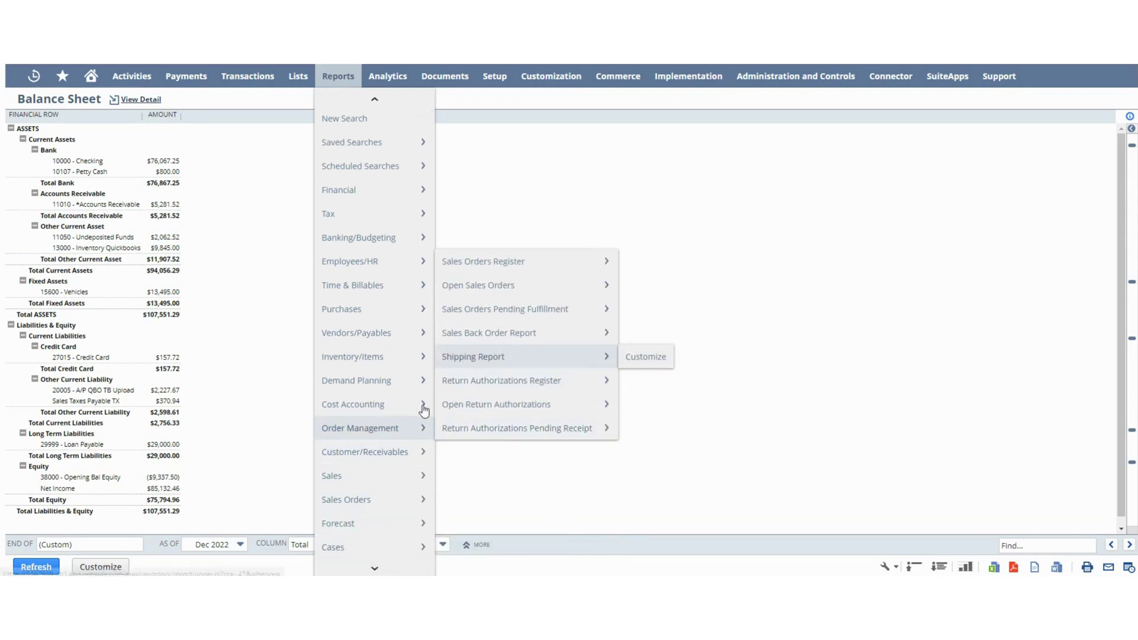
mouse_move(409, 452)
click(472, 380)
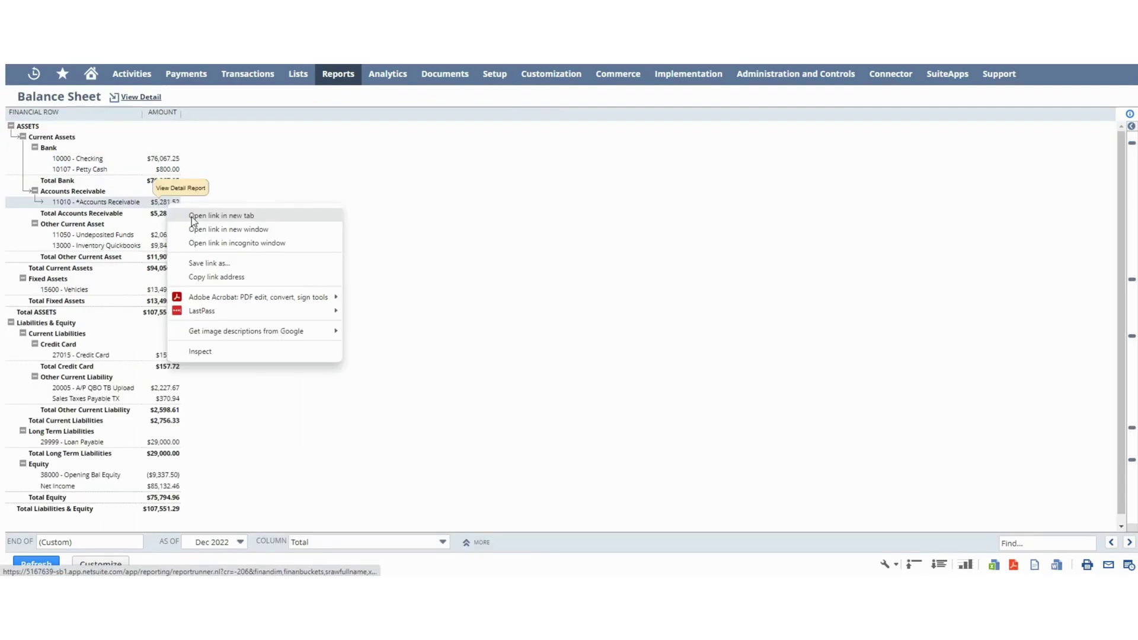
Change invoice INV1126's A/R QBO Item amount from 226.00 to 326.00 and save it
click(193, 218)
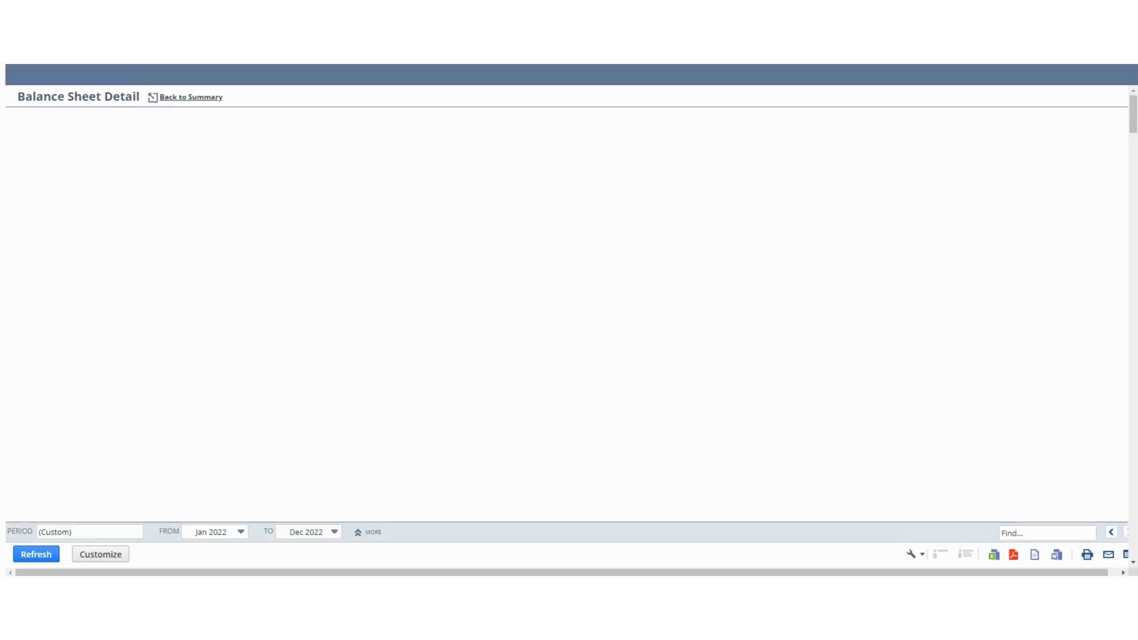
right_click(460, 172)
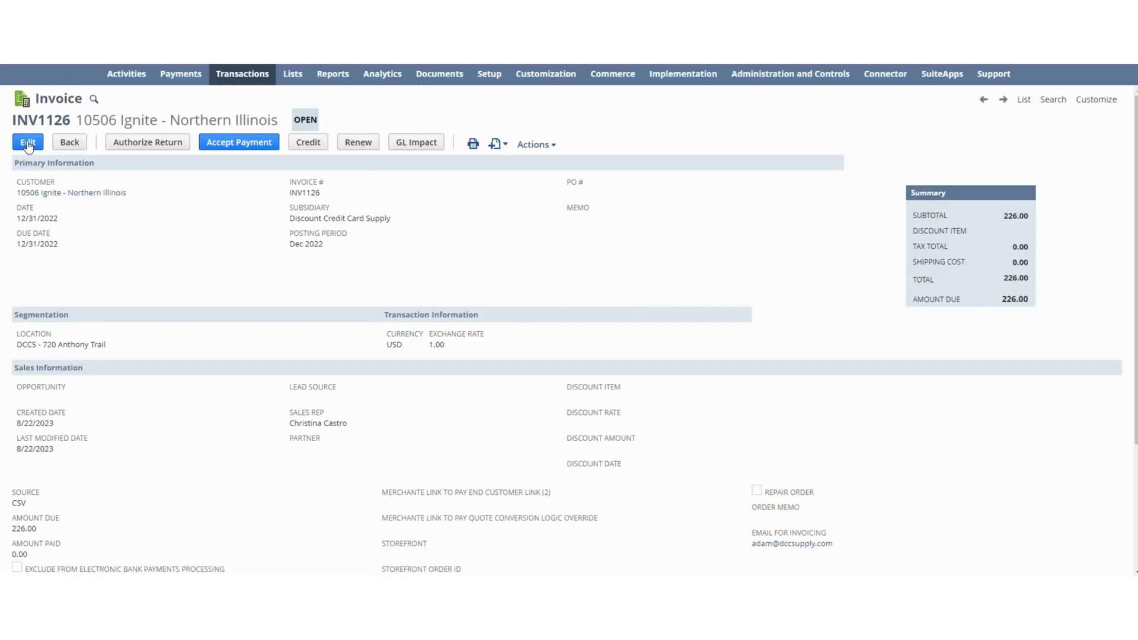
click(28, 146)
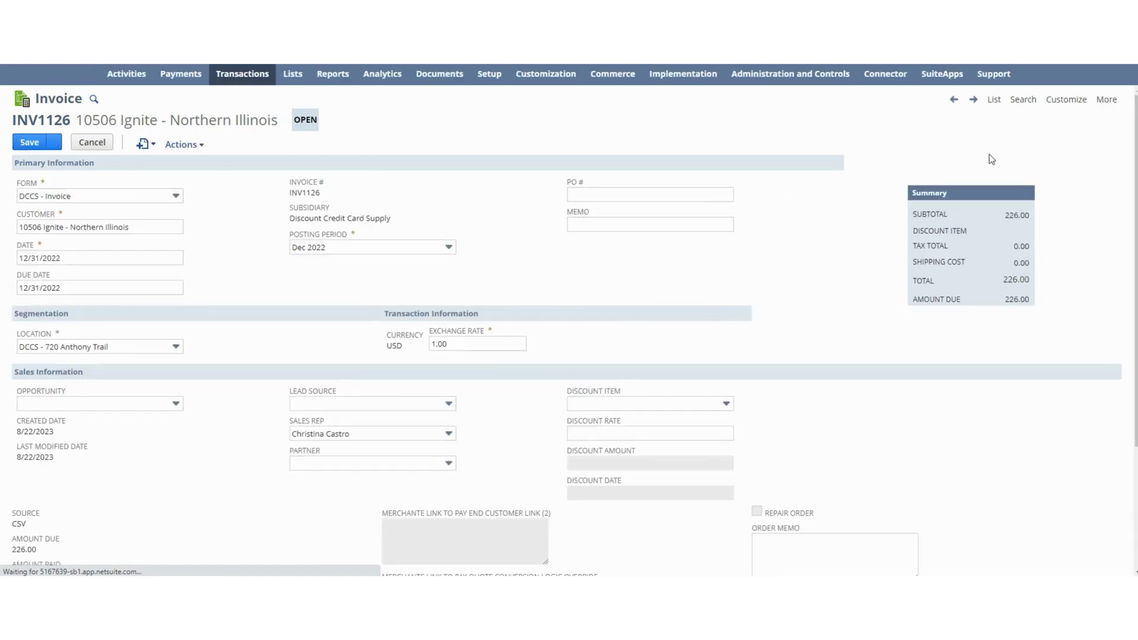
scroll(1134, 121, down, 4)
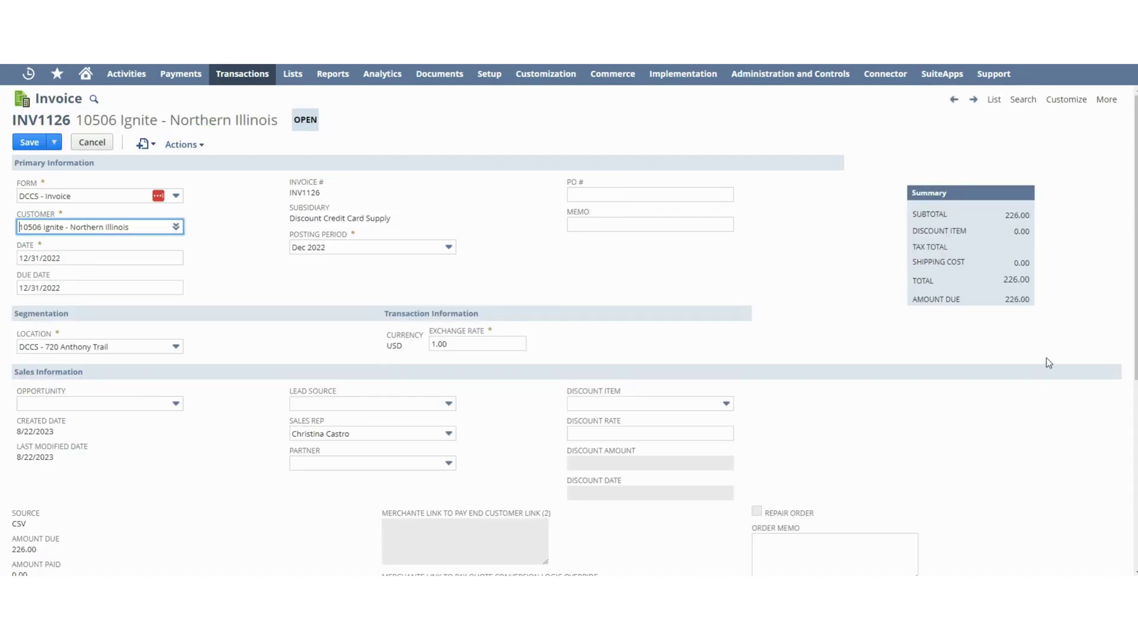
scroll(1126, 305, down, 5)
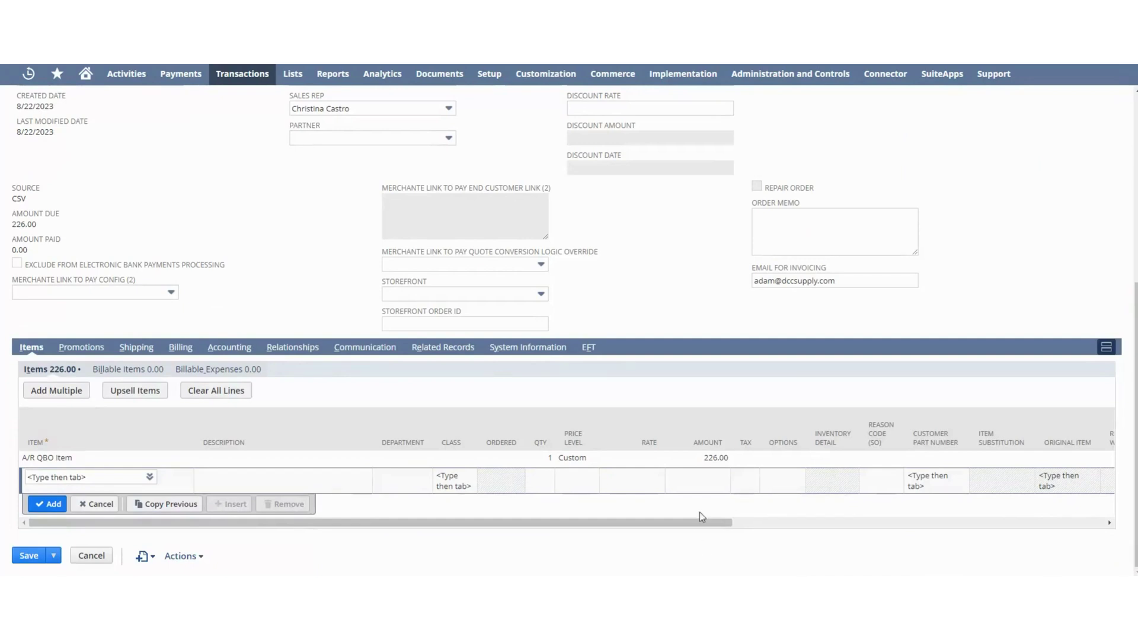
click(721, 457)
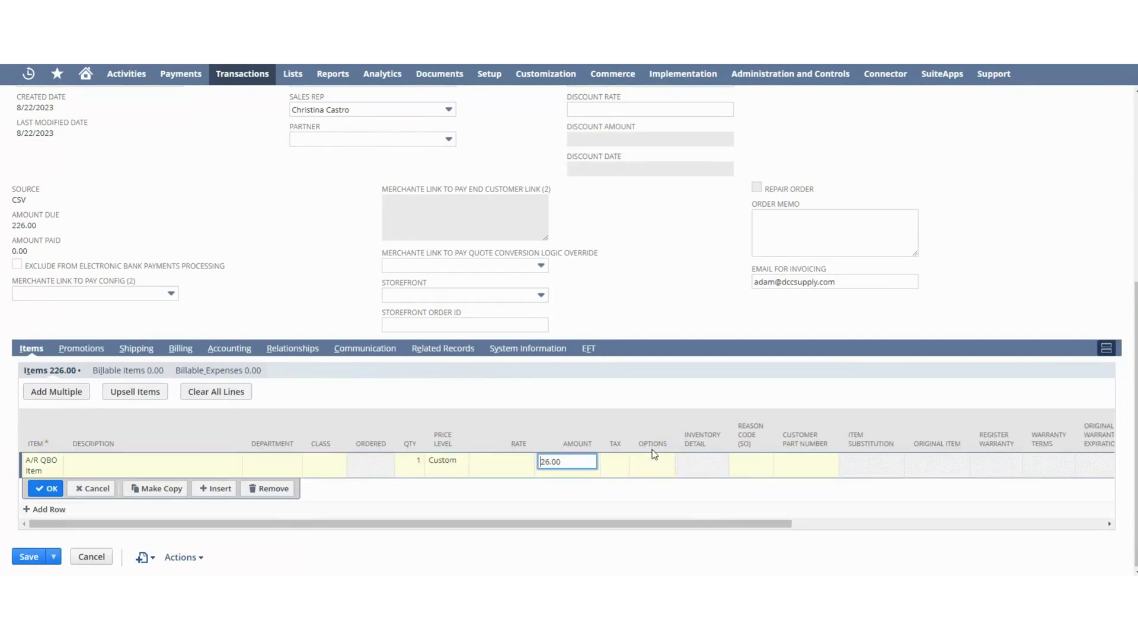
click(48, 490)
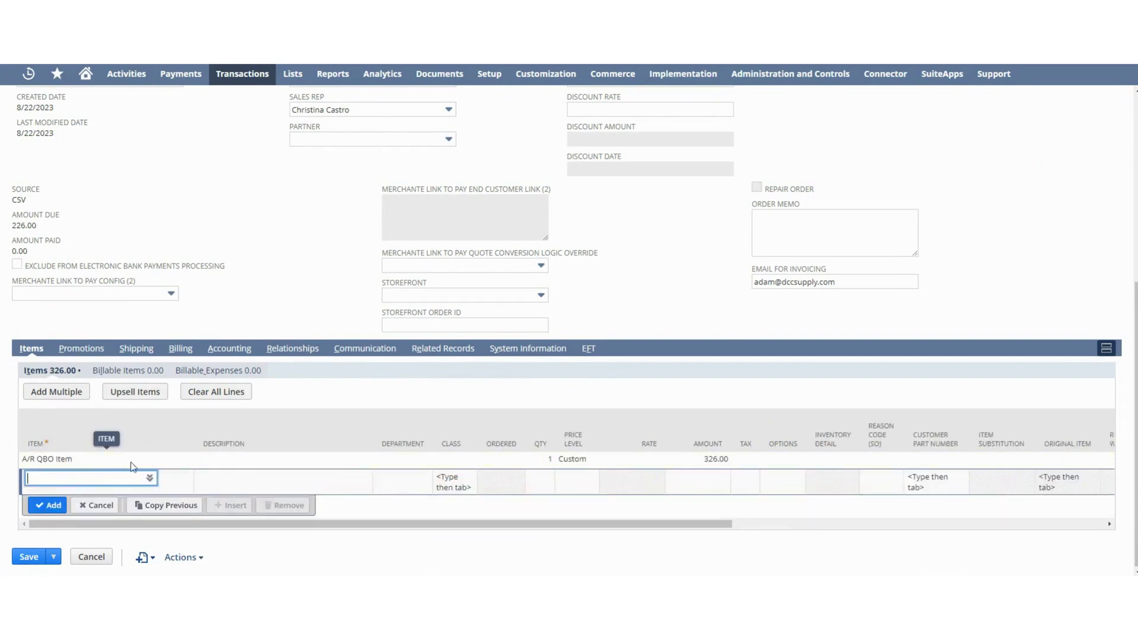
click(269, 374)
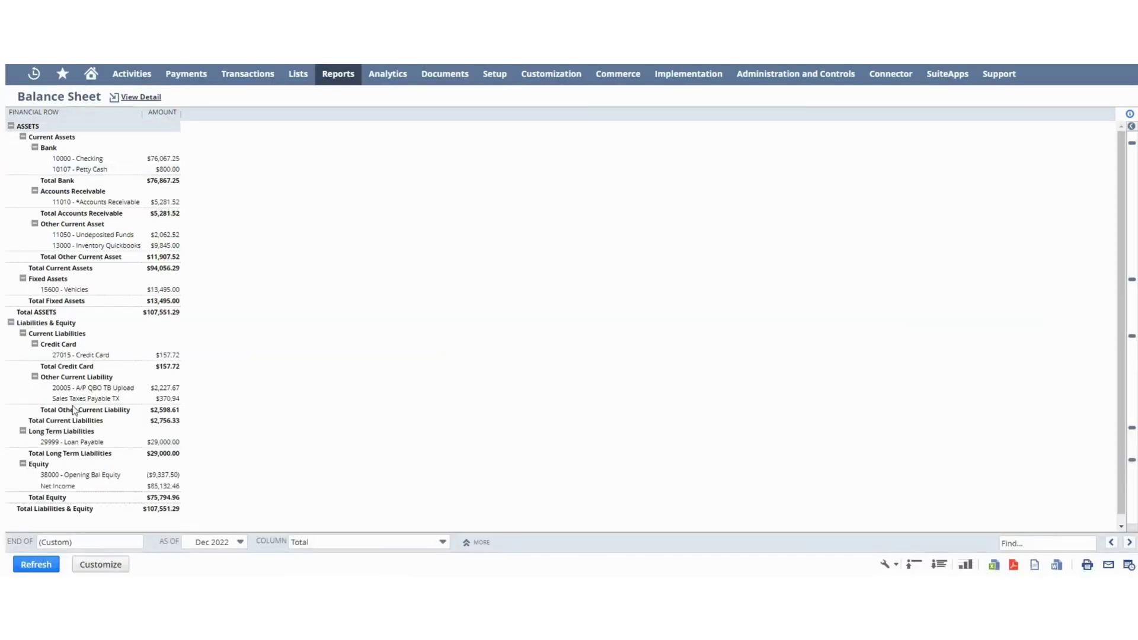
Refresh the Balance Sheet and compare 11010 at $5,381.52 with 11005 at ($100.00)
click(35, 565)
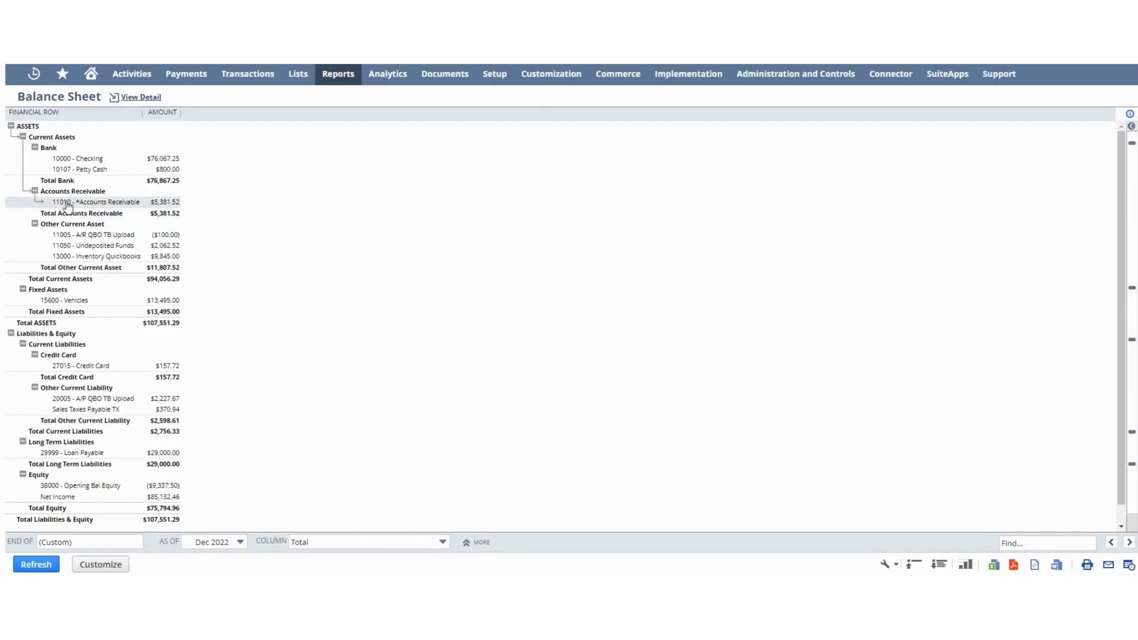
drag(53, 205, 182, 209)
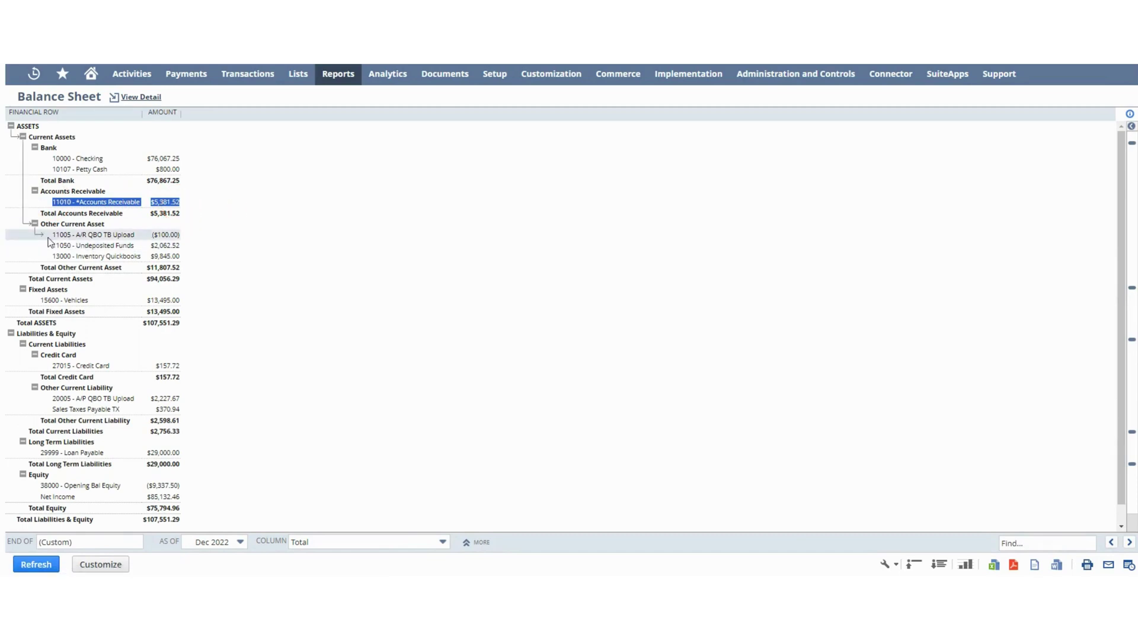
drag(50, 238, 179, 235)
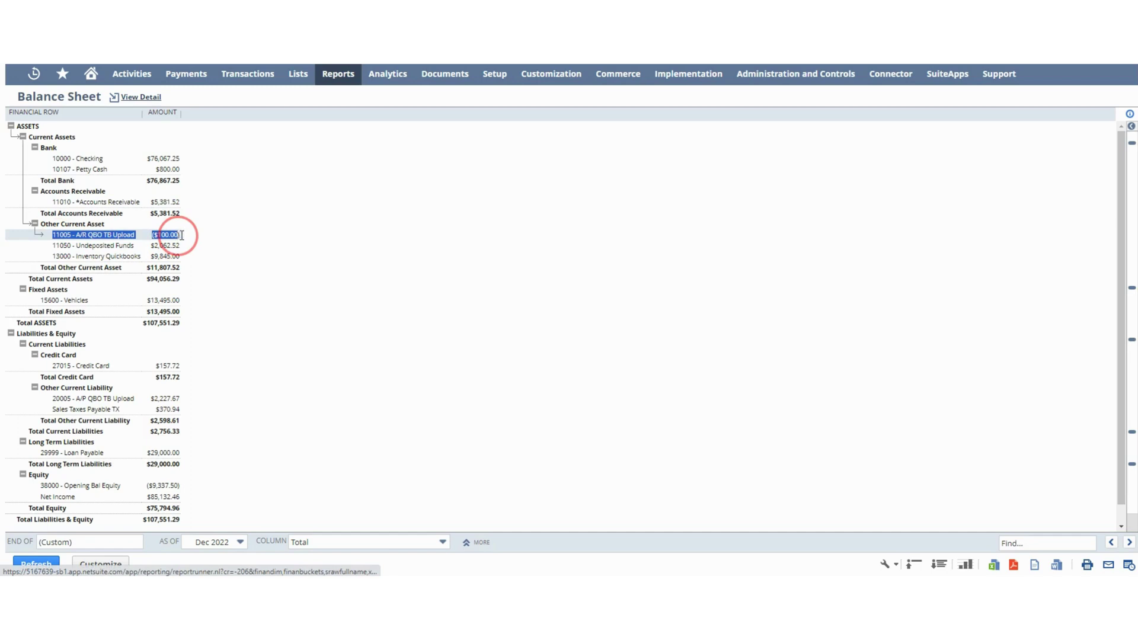